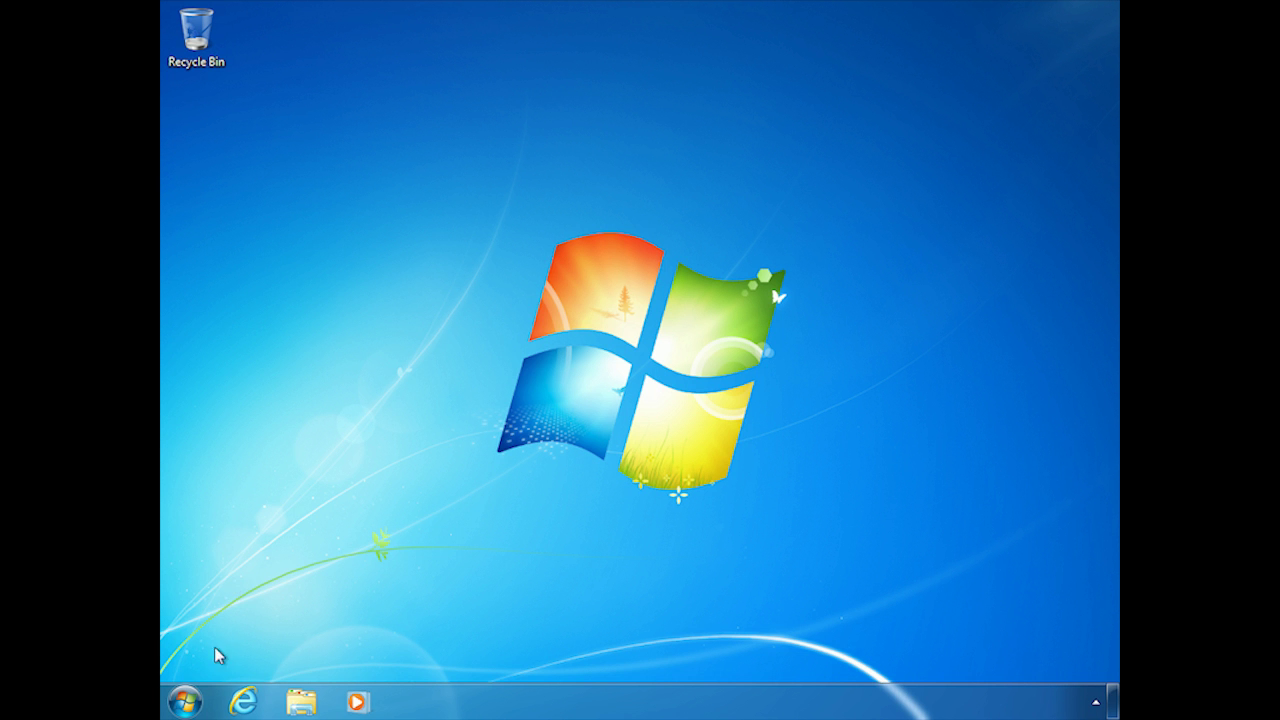
Go through Control Panel's Network and Sharing Center to the list of network adapters.
{"action": "left_click", "coordinate": [185, 702]}
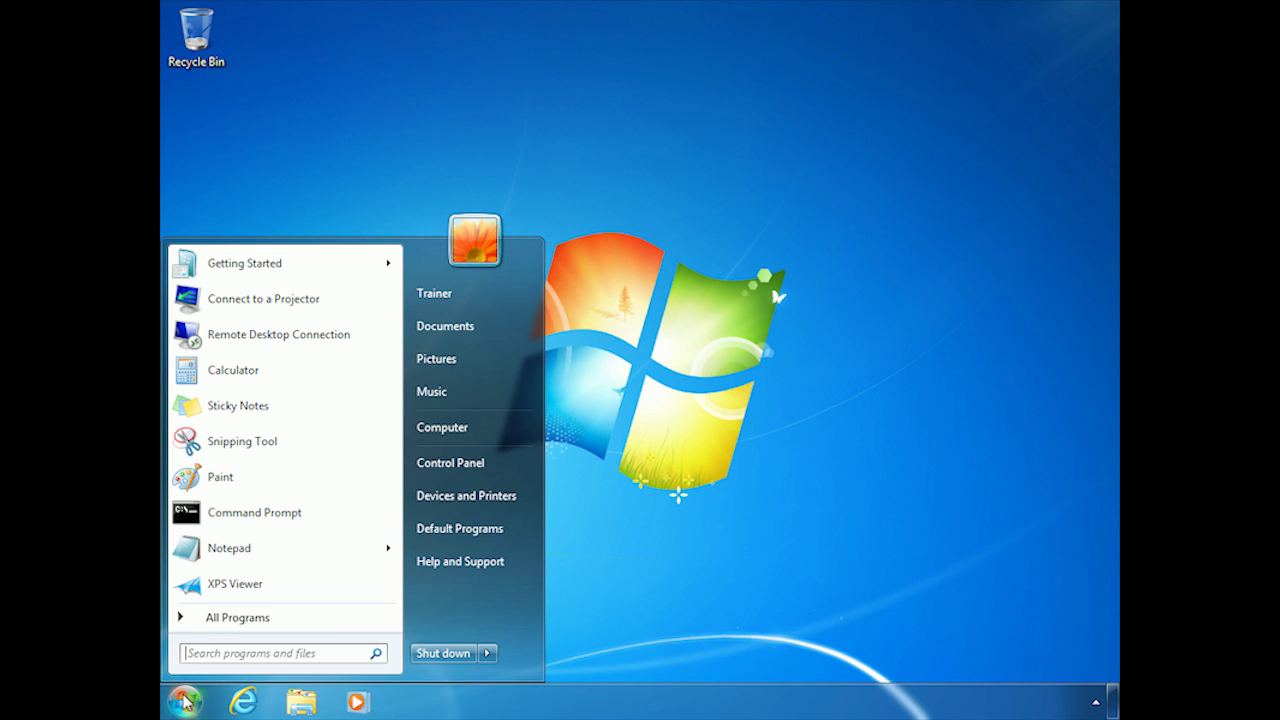
{"action": "left_click", "coordinate": [498, 464]}
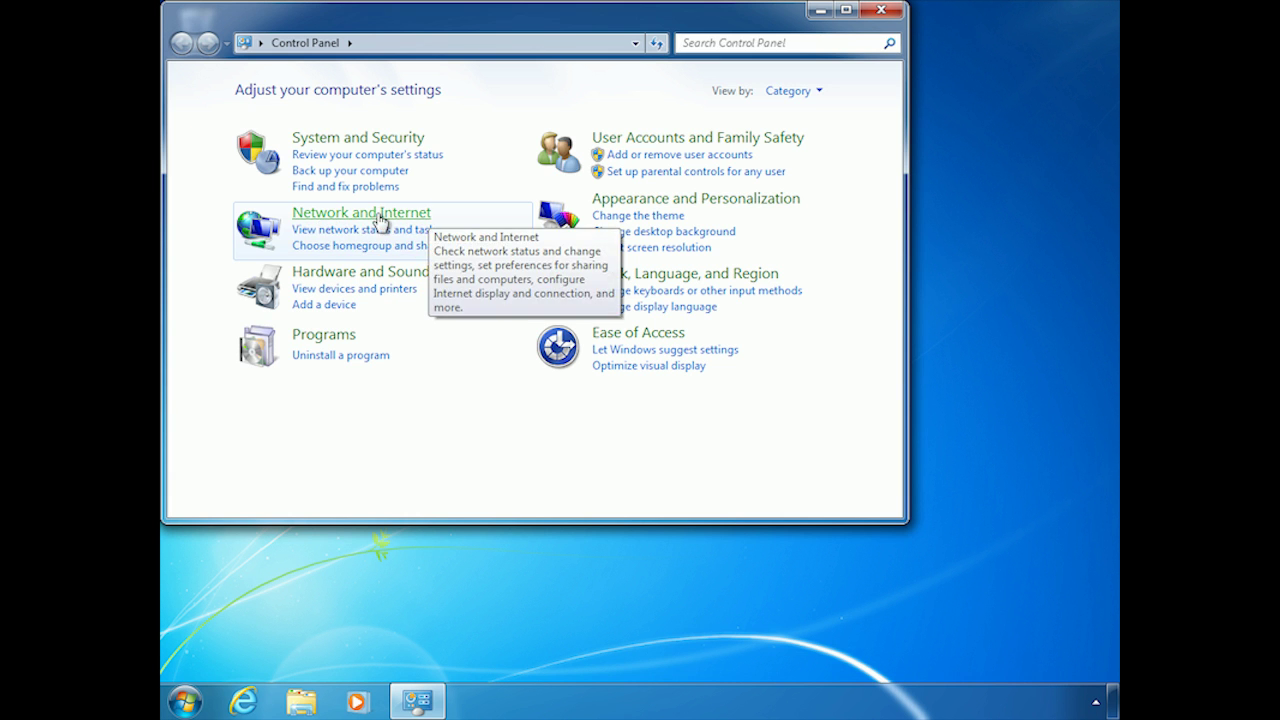
{"action": "left_click", "coordinate": [430, 216]}
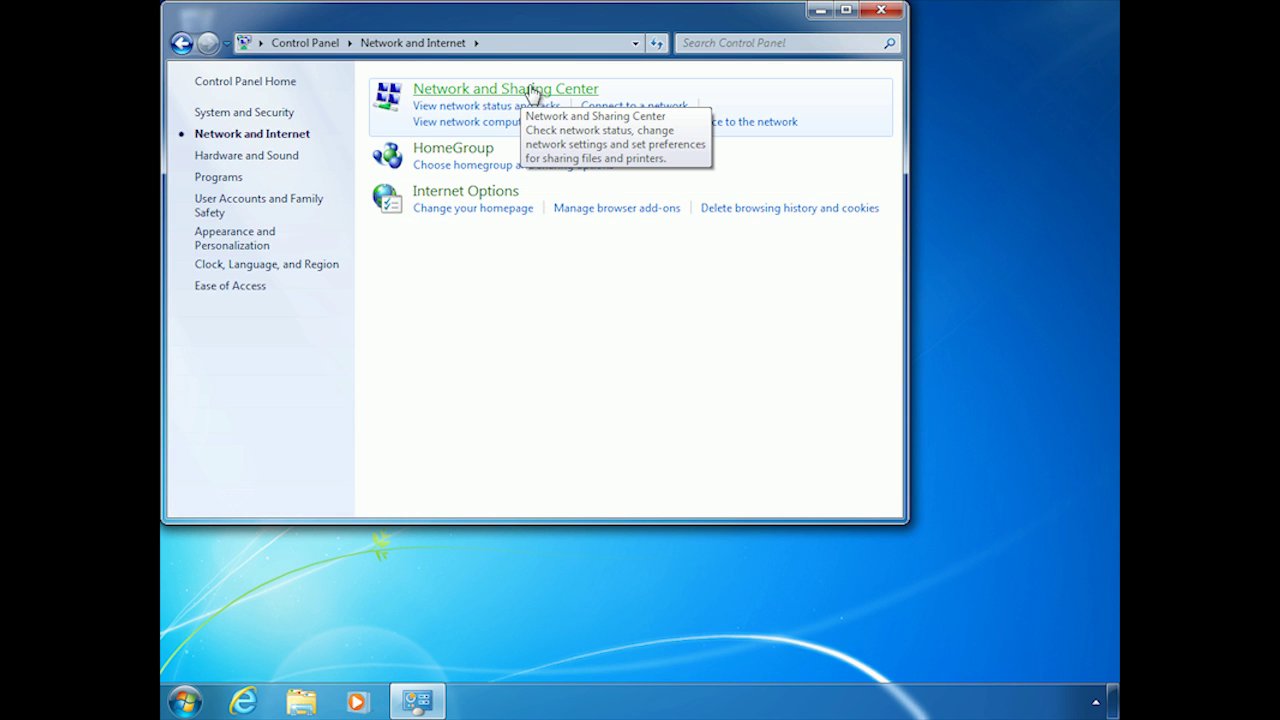
{"action": "left_click", "coordinate": [461, 91]}
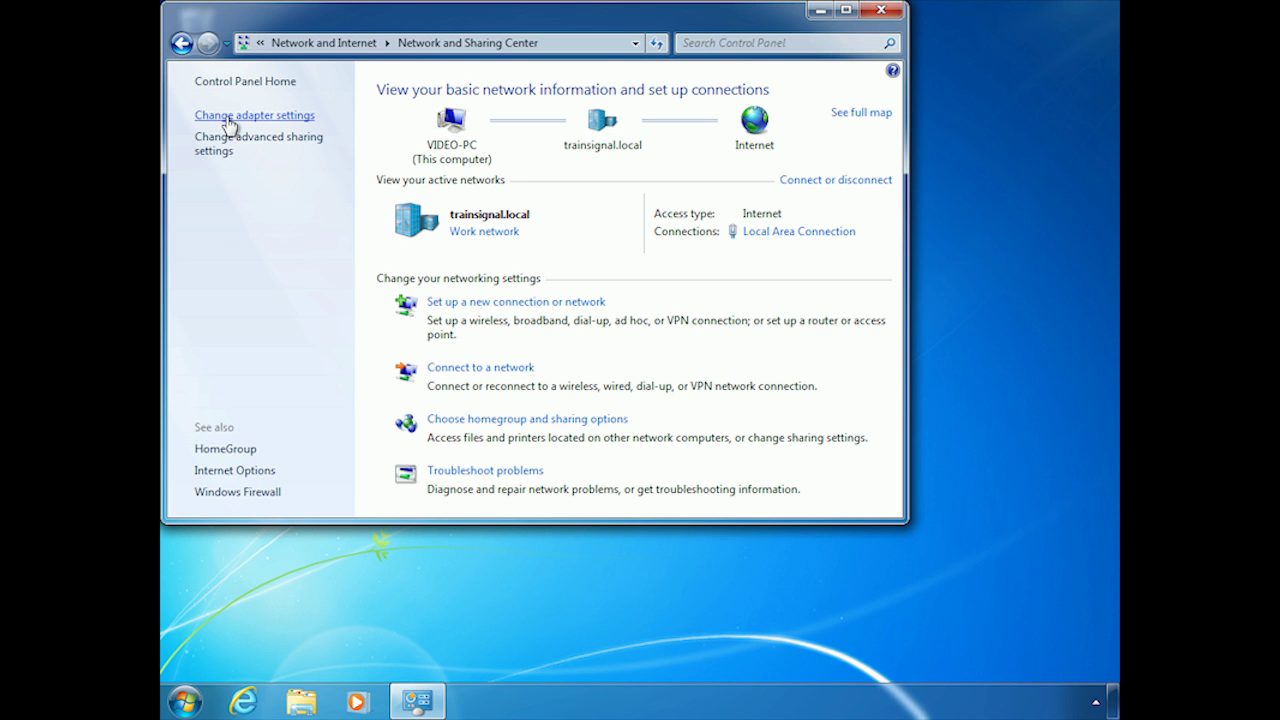
{"action": "left_click", "coordinate": [229, 118]}
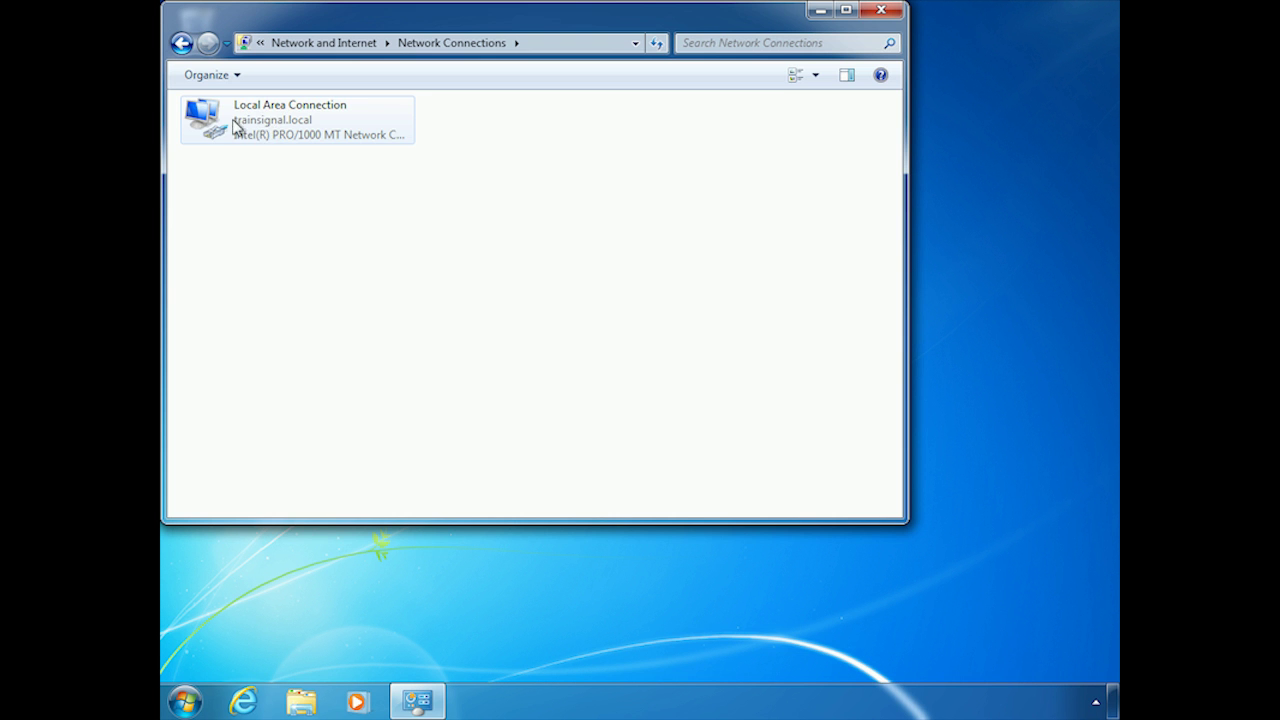
Open Local Area Connection properties and select Internet Protocol Version 4 (TCP/IPv4).
{"action": "right_click", "coordinate": [211, 117]}
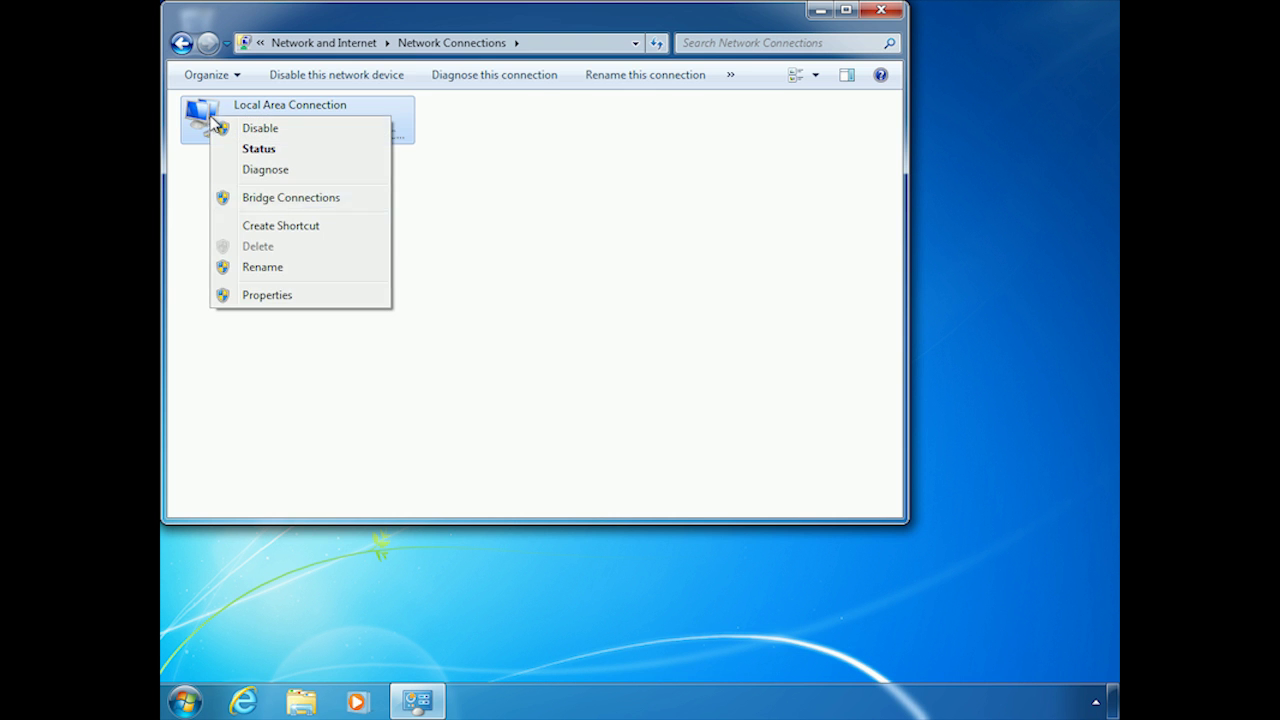
{"action": "left_click", "coordinate": [280, 297]}
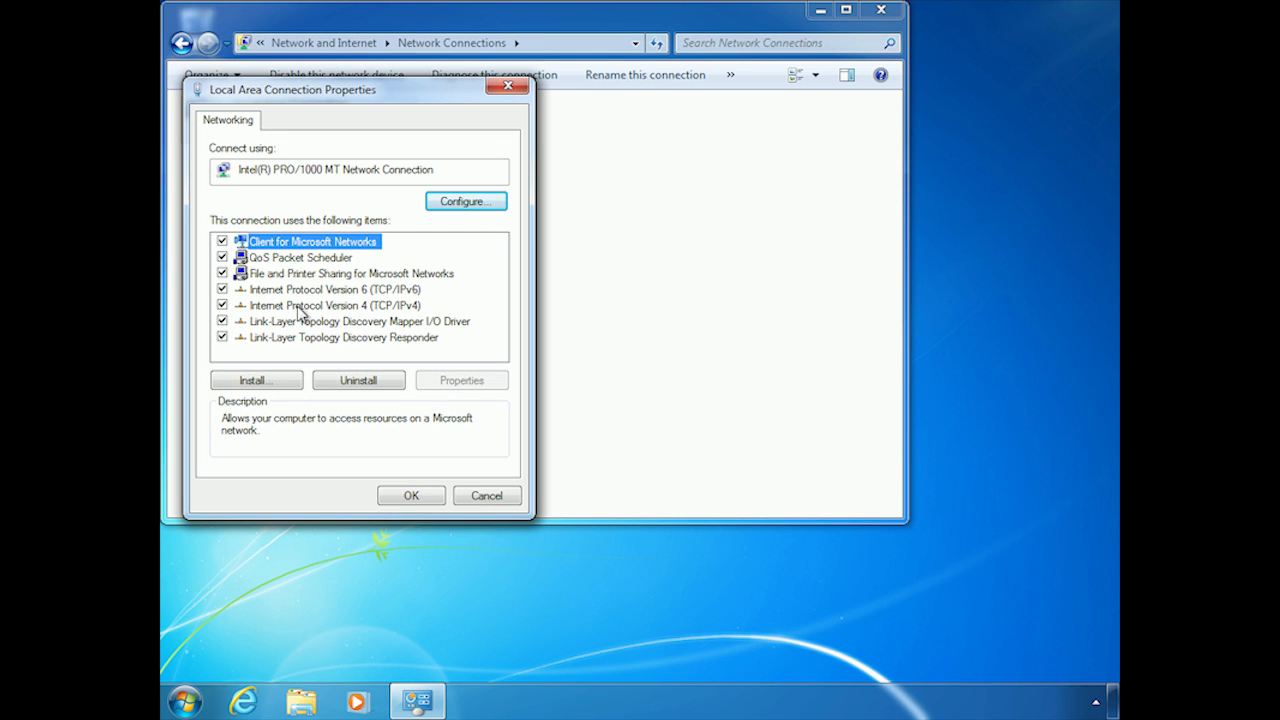
{"action": "left_click", "coordinate": [298, 307]}
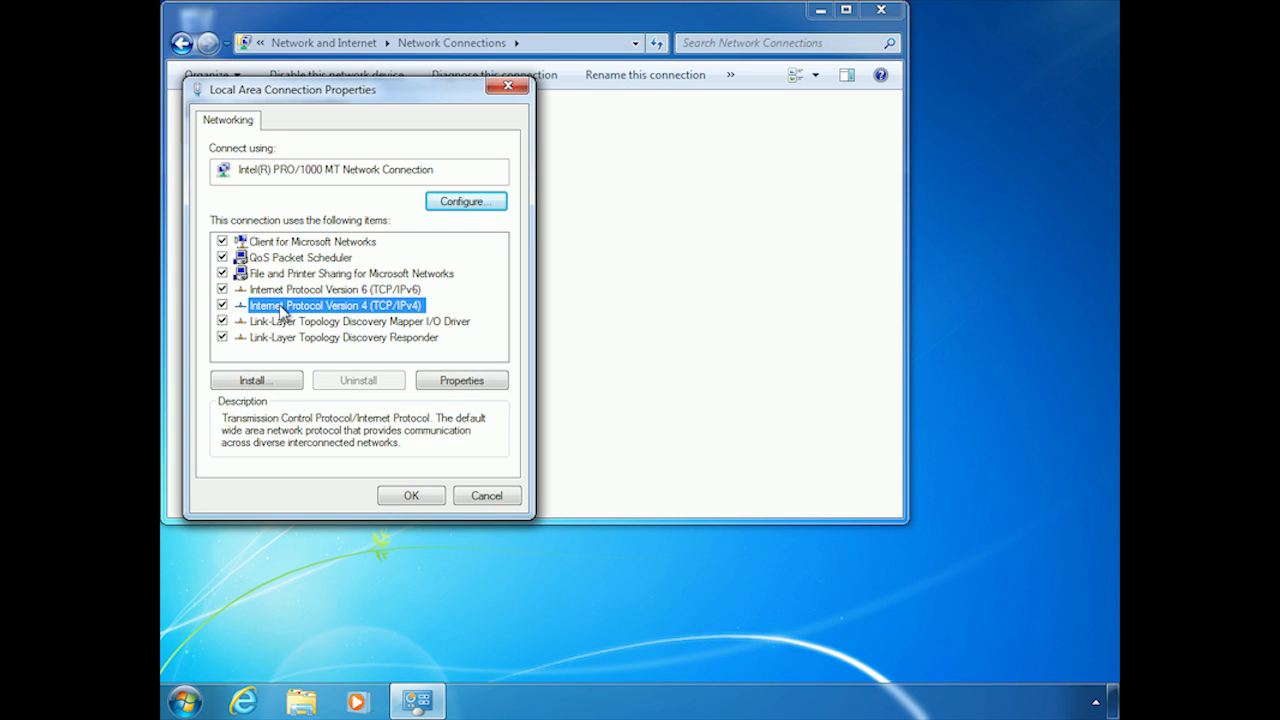
In the IPv4 properties, switch to a static IP address of 192.168.10.240.
{"action": "left_click", "coordinate": [444, 384]}
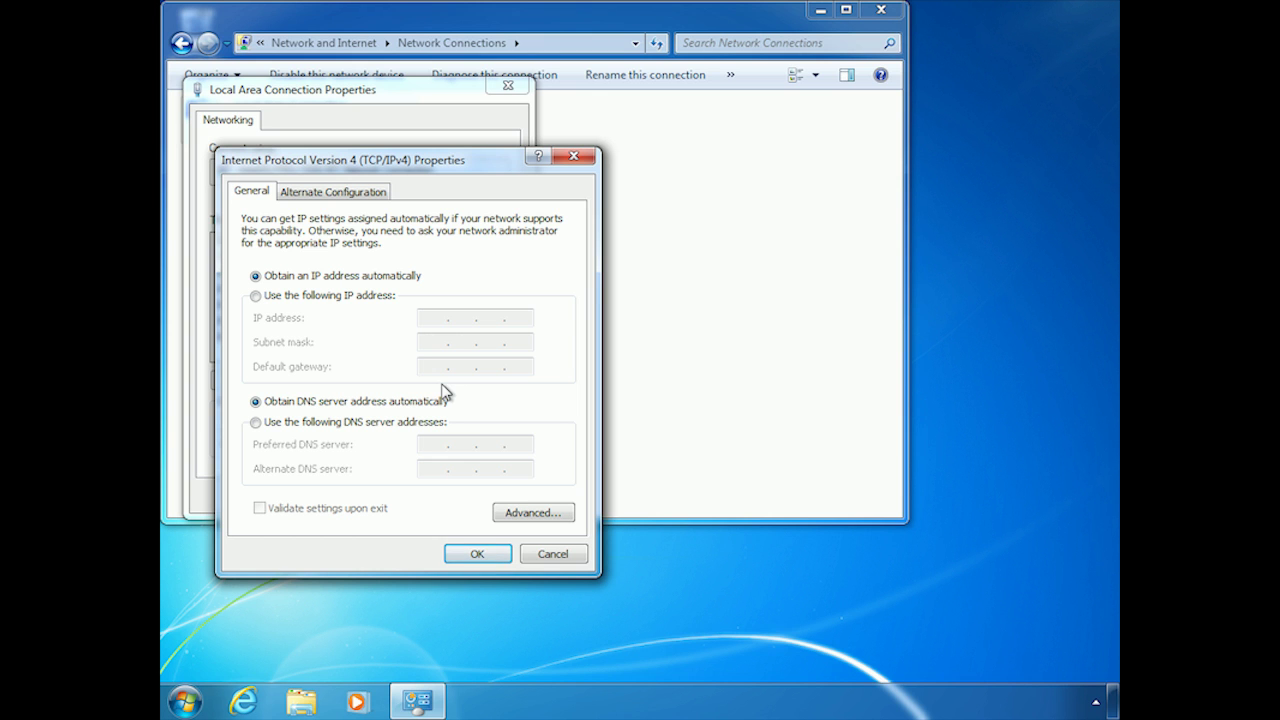
{"action": "left_click", "coordinate": [256, 296]}
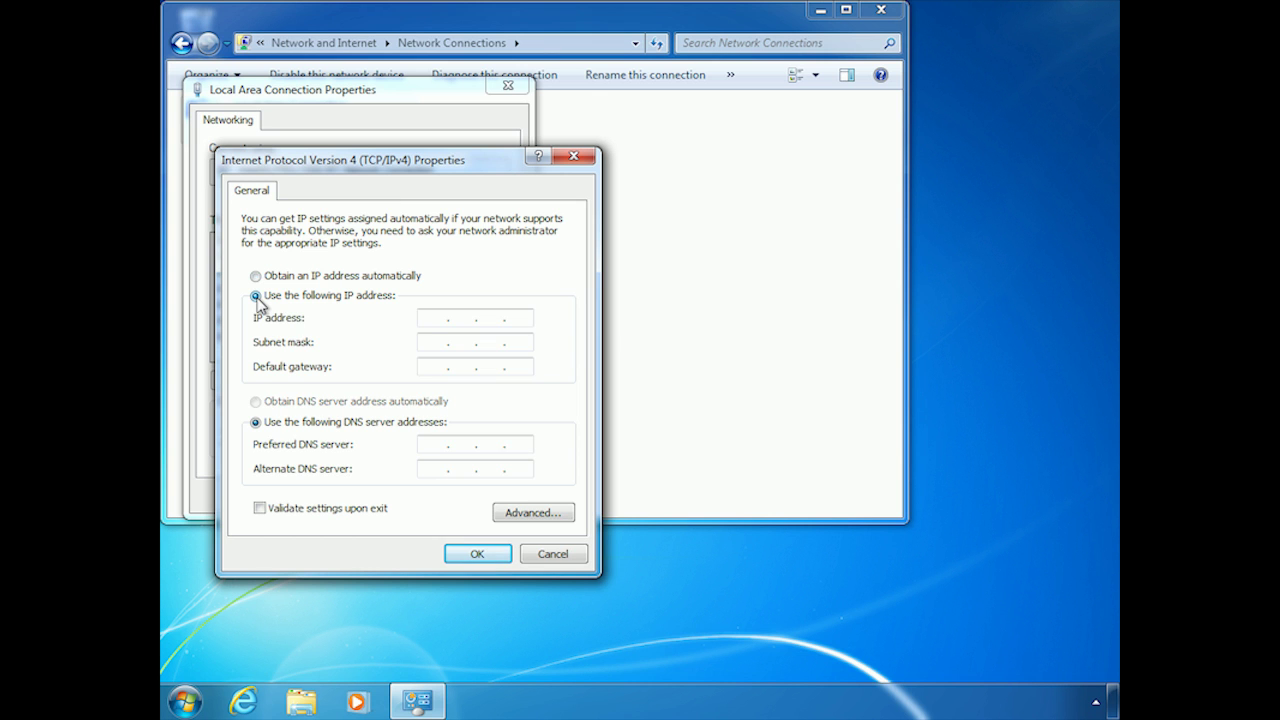
{"action": "left_click", "coordinate": [431, 318]}
{"action": "type", "text": "192 . 168 . 1"}
{"action": "type", "text": "0 . "}
{"action": "type", "text": "100"}
{"action": "key", "text": "BackSpace"}
{"action": "key", "text": "BackSpace"}
{"action": "type", "text": "0"}
{"action": "key", "text": "BackSpace"}
{"action": "type", "text": "2"}
{"action": "key", "text": "BackSpace"}
{"action": "key", "text": "BackSpace"}
{"action": "type", "text": "240"}
Accept the auto-filled 255.255.255.0 subnet mask and set gateway 192.168.10.1.
{"action": "key", "text": "Tab"}
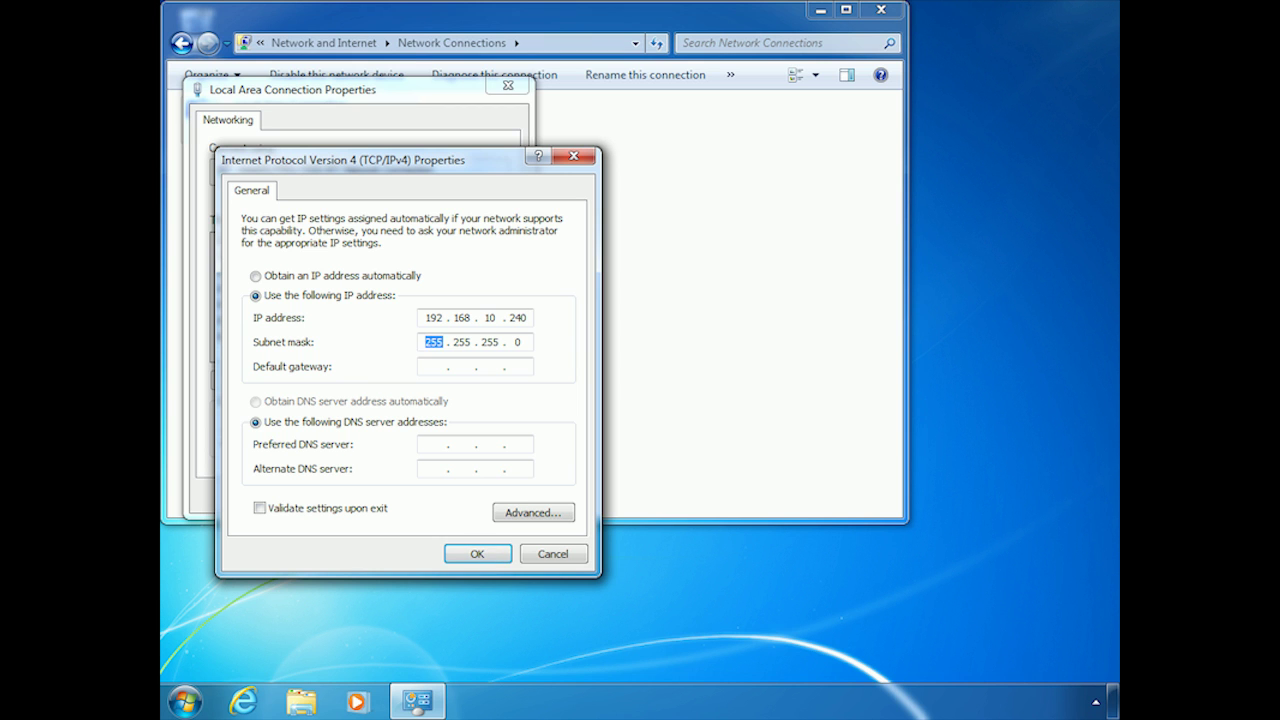
{"action": "left_click", "coordinate": [434, 366]}
{"action": "type", "text": "192 . 168 . 10 . 1"}
Enter DNS servers 192.168.1.11 (preferred) and 192.168.1.12 (alternate).
{"action": "left_click", "coordinate": [425, 446]}
{"action": "type", "text": "192 . 168 . "}
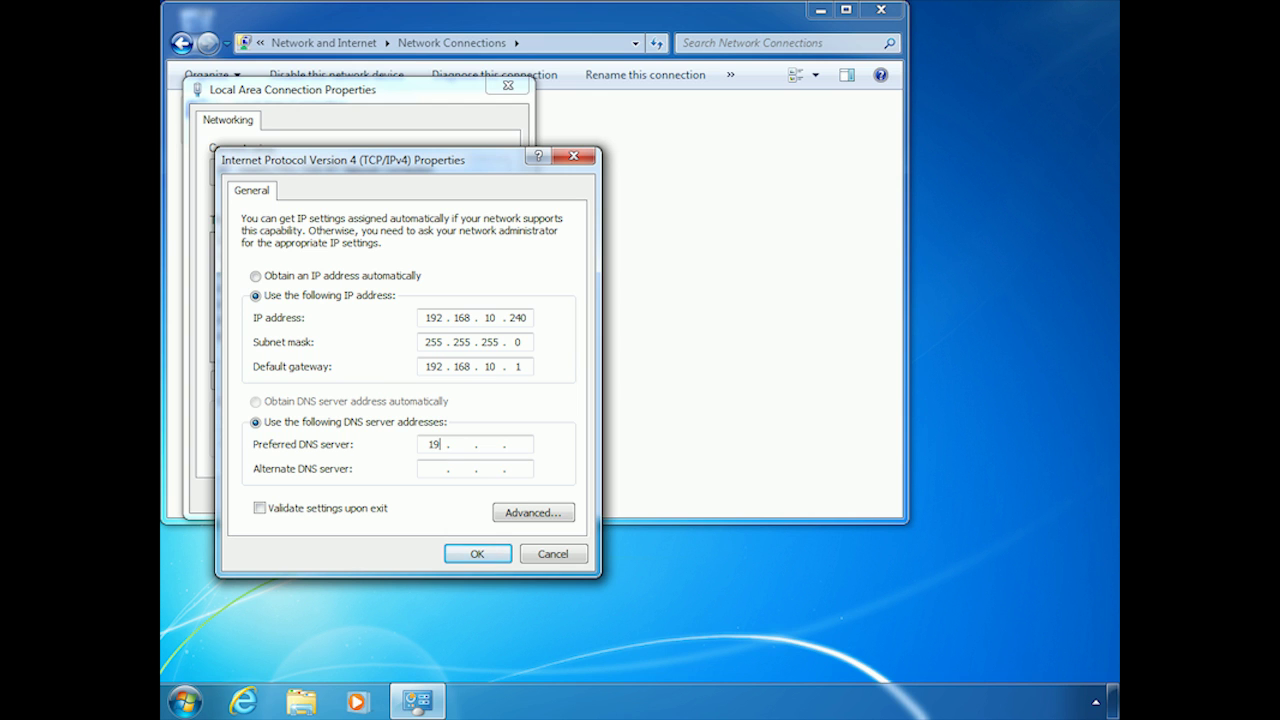
{"action": "type", "text": "10 . 1"}
{"action": "key", "text": "BackSpace"}
{"action": "key", "text": "BackSpace"}
{"action": "type", "text": ".11"}
{"action": "left_click", "coordinate": [426, 470]}
{"action": "type", "text": "192.168.1.12"}
Select 'Obtain an IP address automatically' and 'Obtain DNS server address automatically'.
{"action": "left_click", "coordinate": [256, 277]}
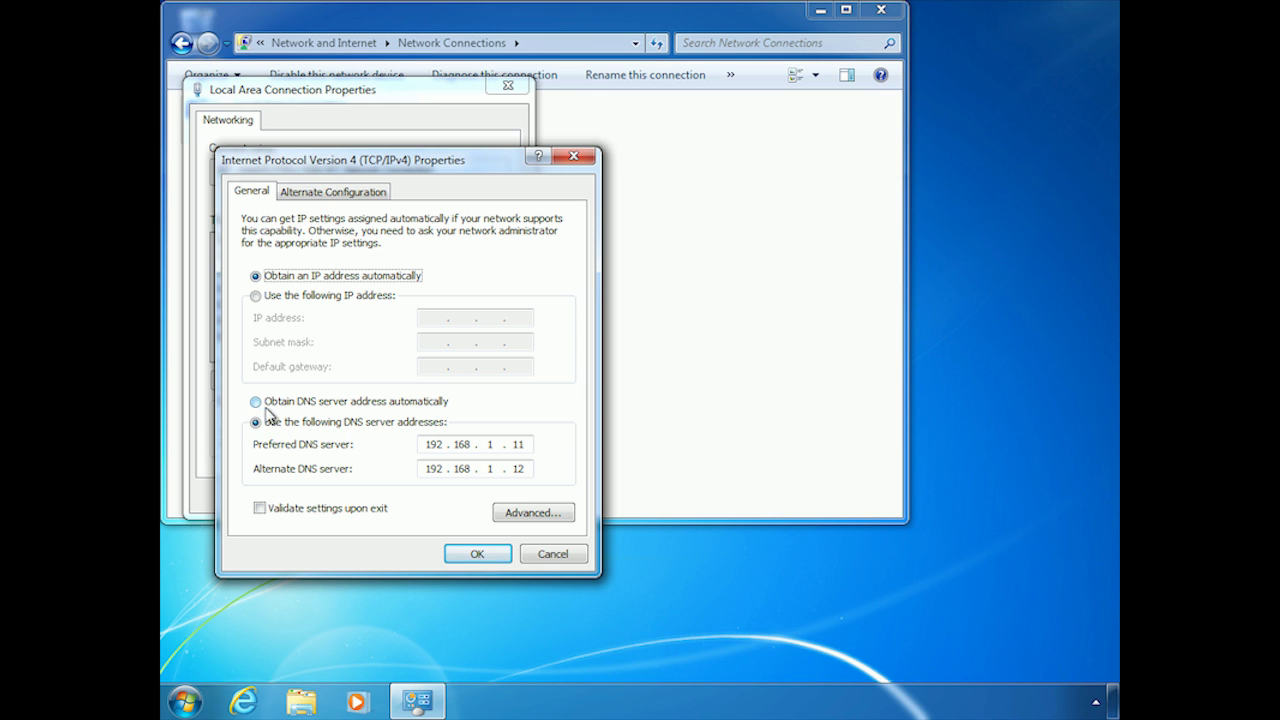
{"action": "left_click", "coordinate": [255, 403]}
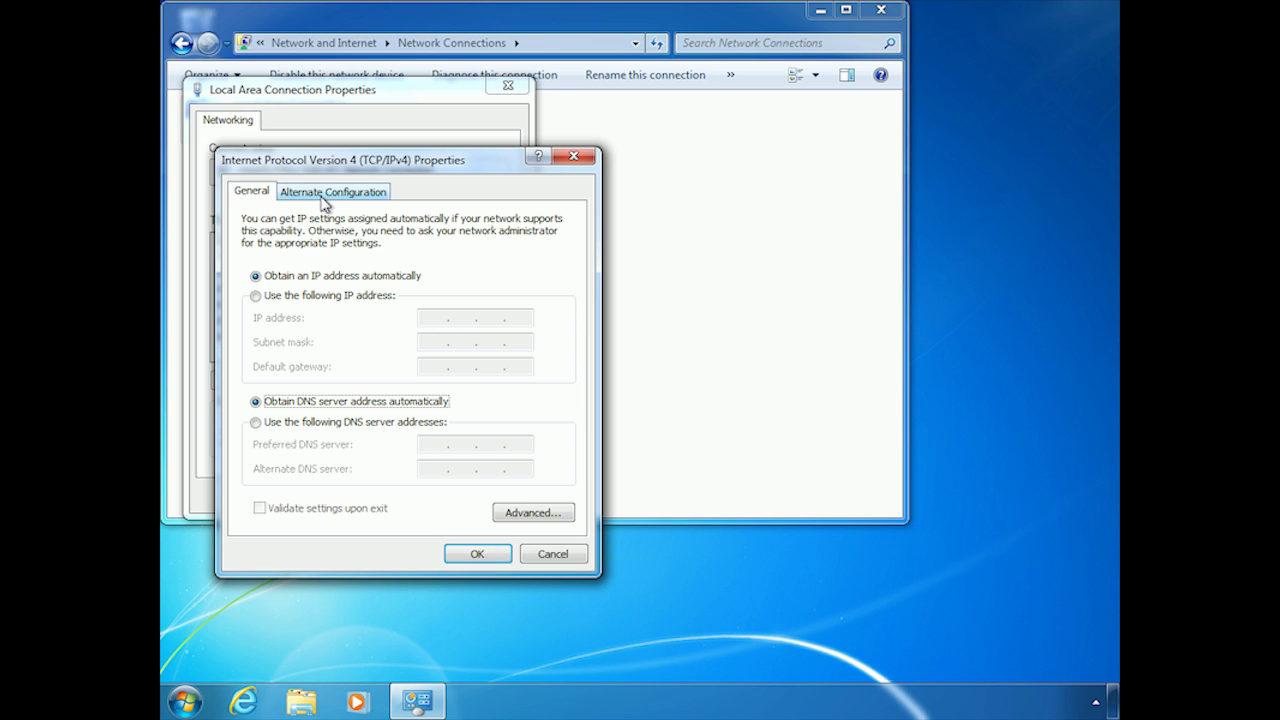
Show the Alternate Configuration tab of the IPv4 properties.
{"action": "left_click", "coordinate": [324, 200]}
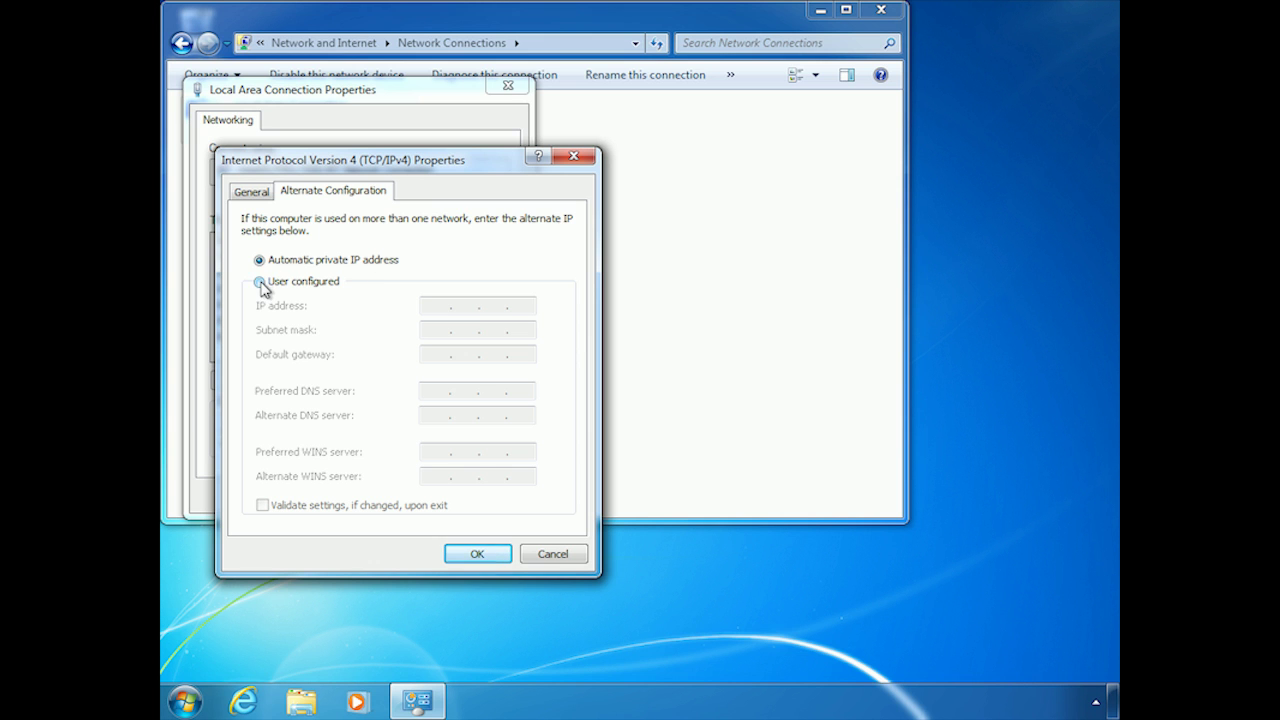
Set the alternate IPv4 configuration to 'User configured'.
{"action": "left_click", "coordinate": [260, 283]}
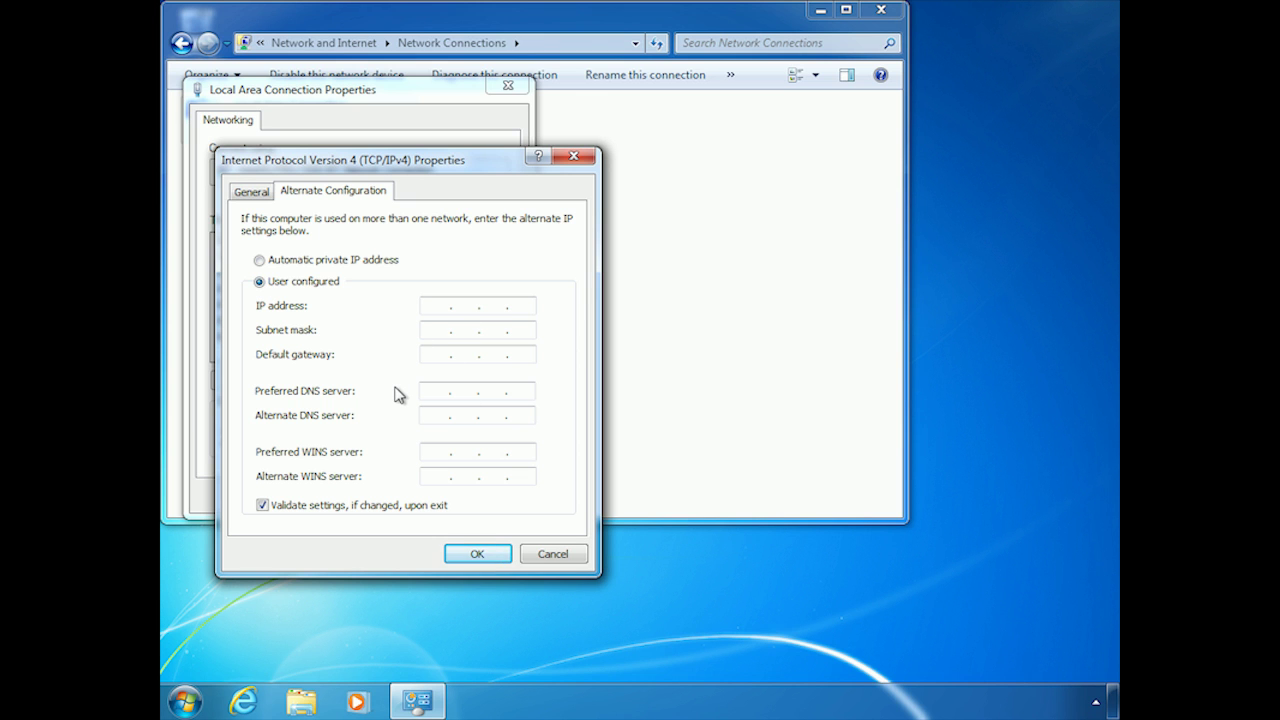
Restore Automatic private IP address, then set General to obtain IP and DNS automatically.
{"action": "left_click", "coordinate": [259, 260]}
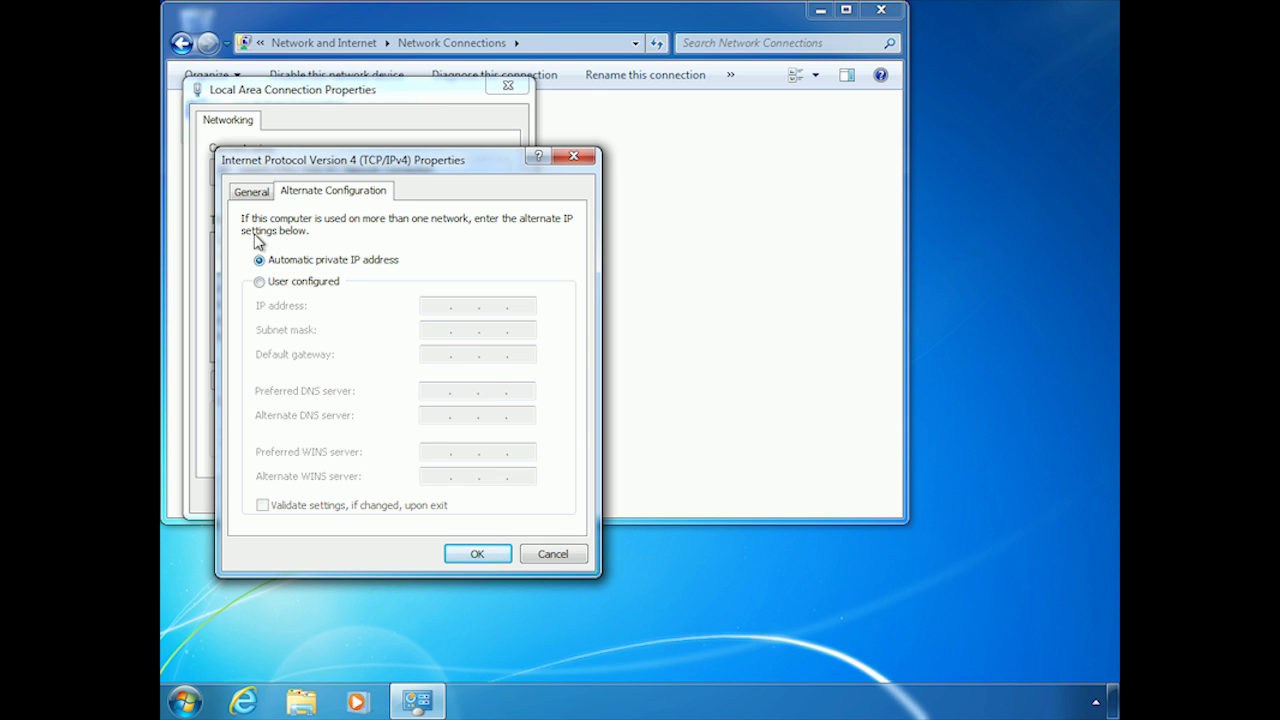
{"action": "left_click", "coordinate": [252, 192]}
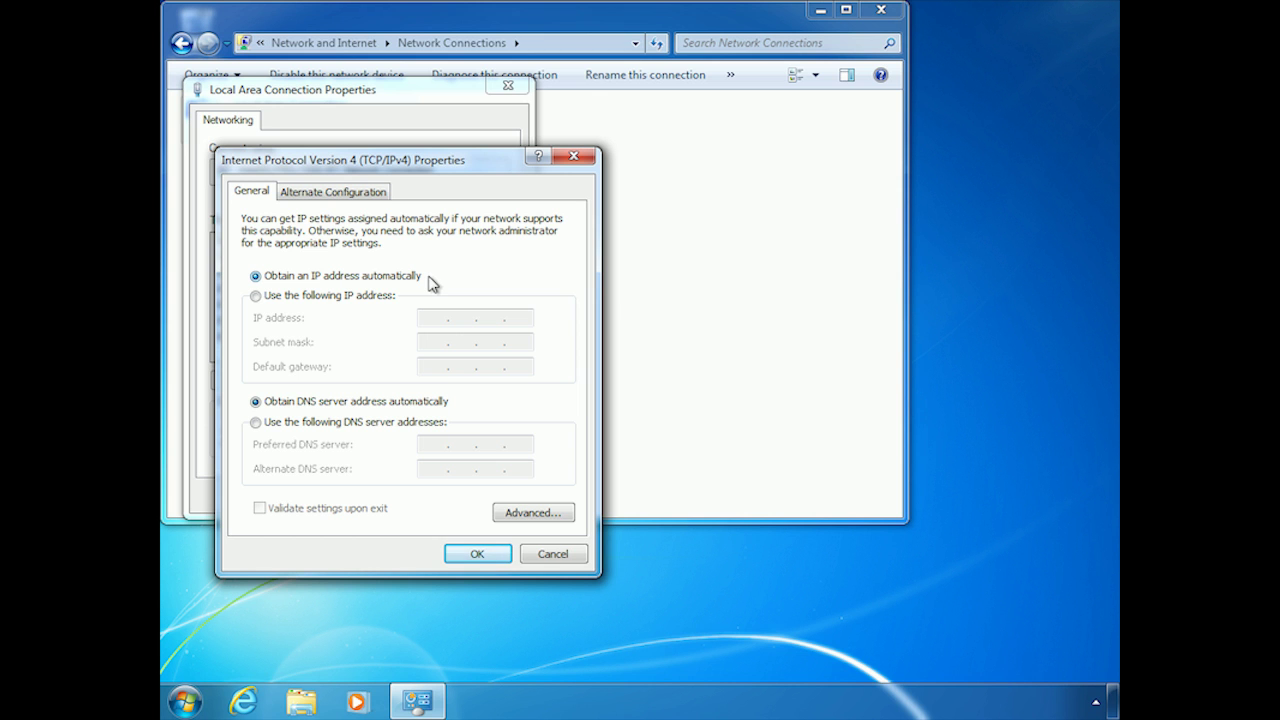
{"action": "left_click", "coordinate": [256, 296]}
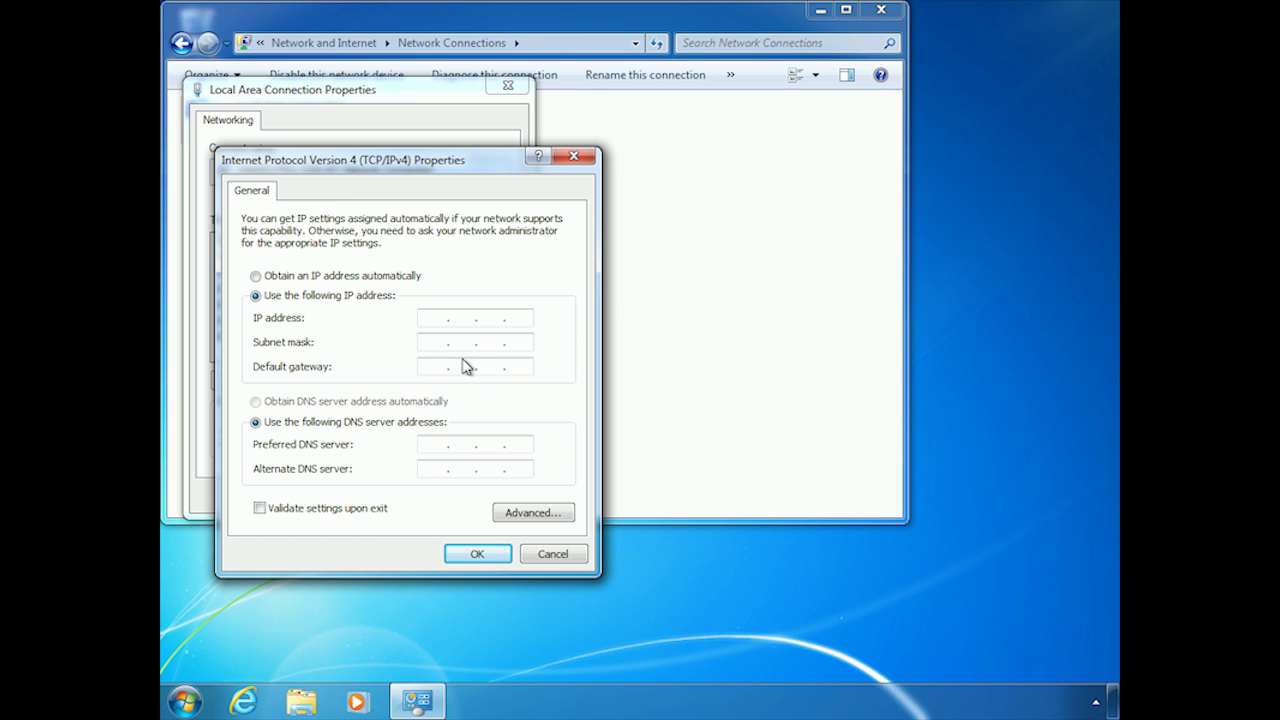
{"action": "left_click", "coordinate": [256, 277]}
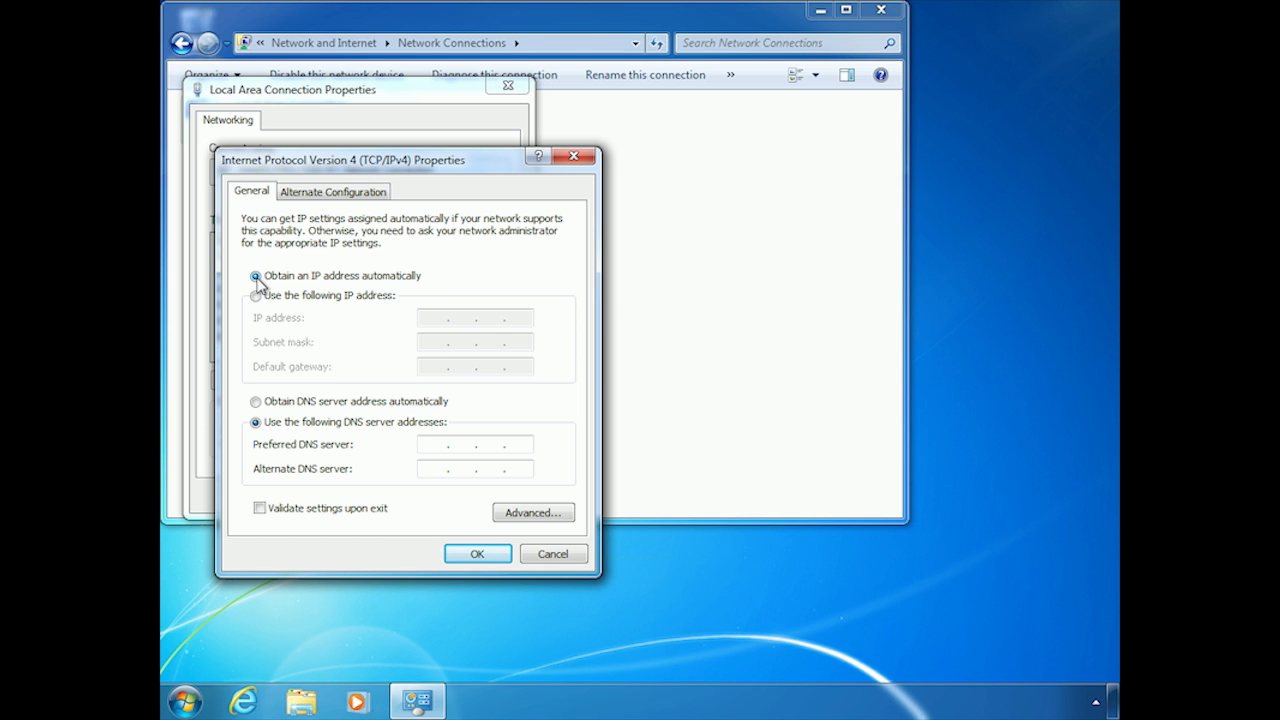
{"action": "left_click", "coordinate": [256, 402]}
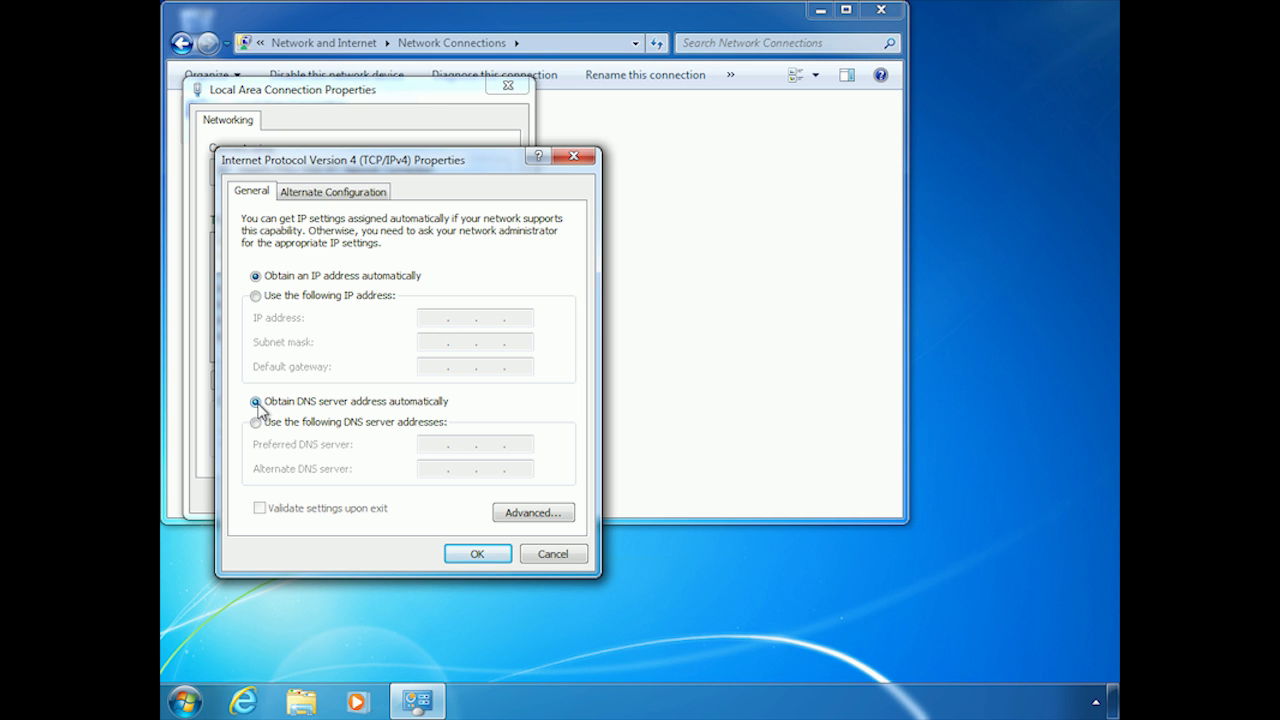